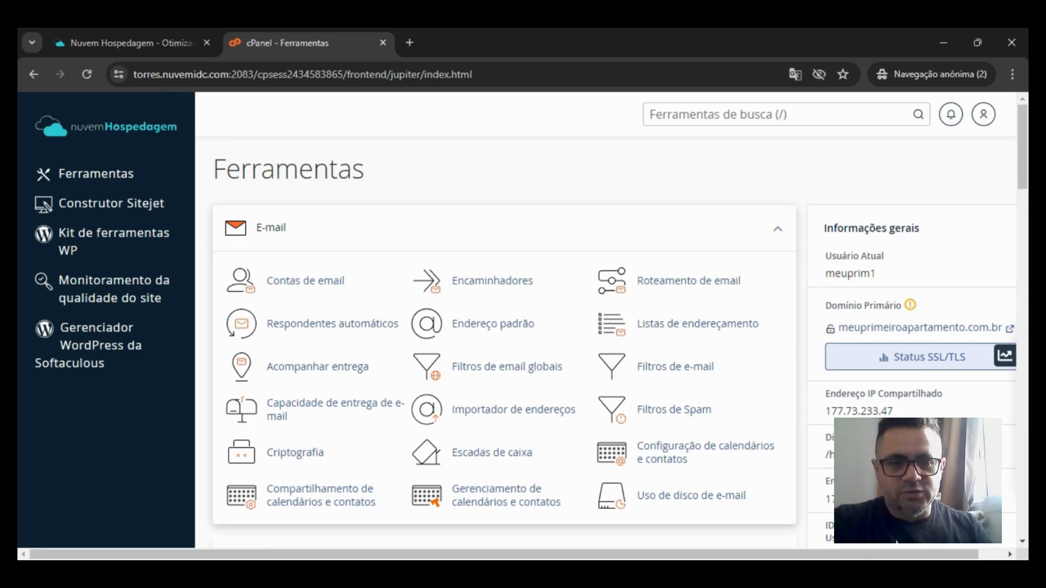
# Step: Open the tool for managing the hosting account's databases
pyautogui.scroll(-4, 499, 227)
pyautogui.scroll(1, 499, 226)
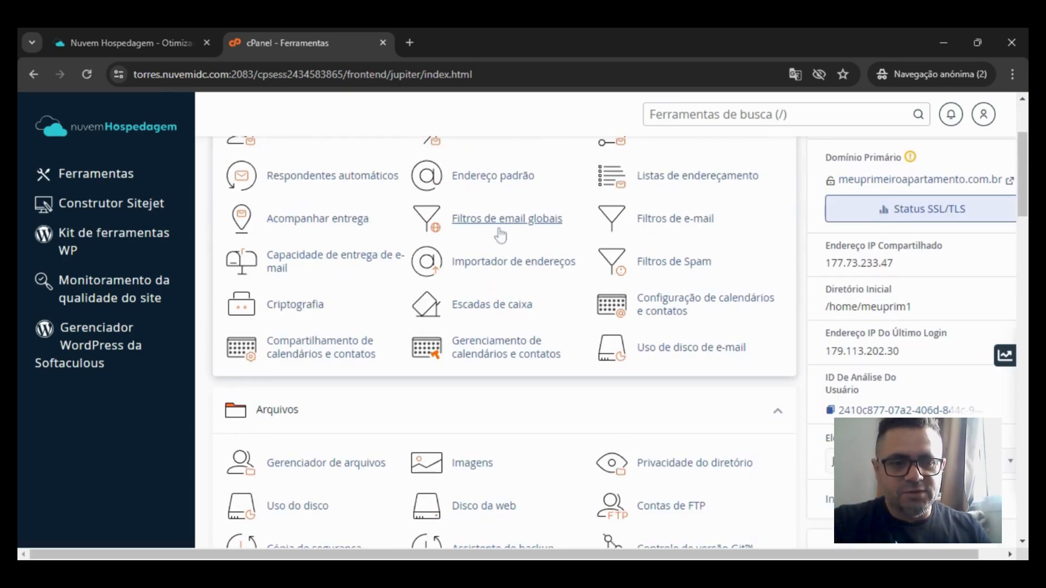
pyautogui.scroll(-3, 500, 235)
pyautogui.scroll(-3, 499, 236)
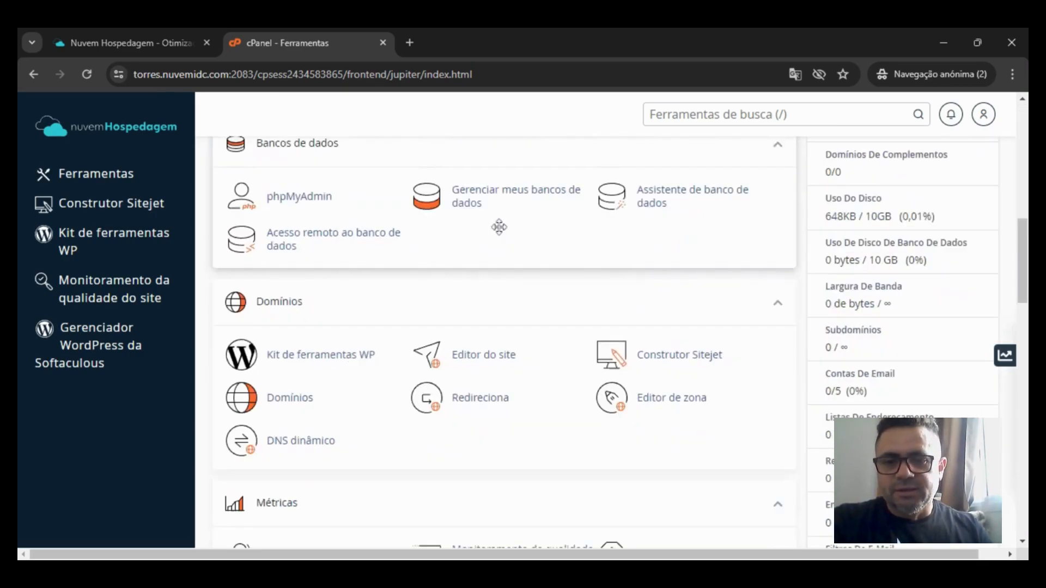
pyautogui.scroll(1, 499, 227)
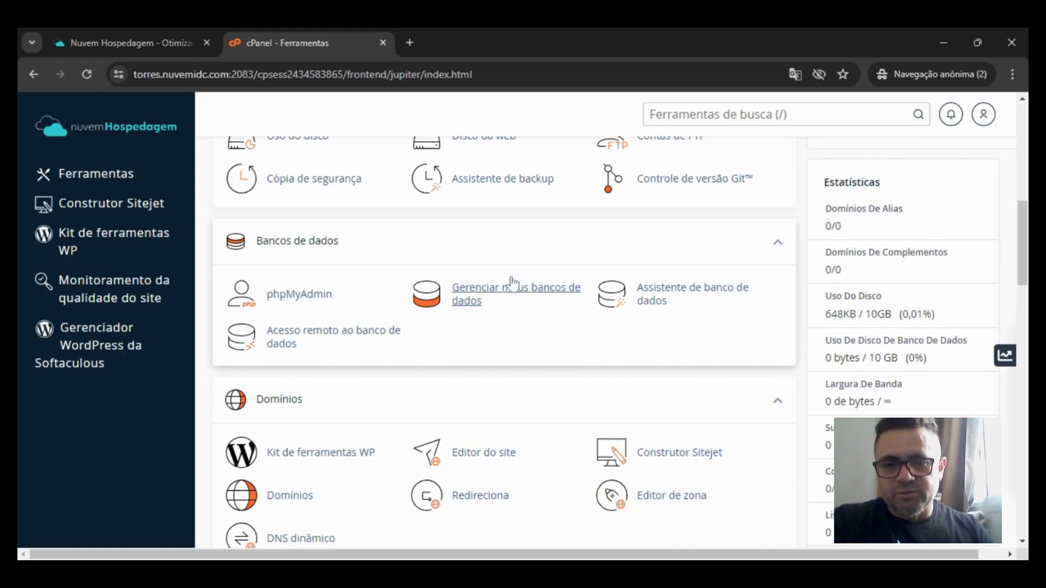
pyautogui.click(497, 297)
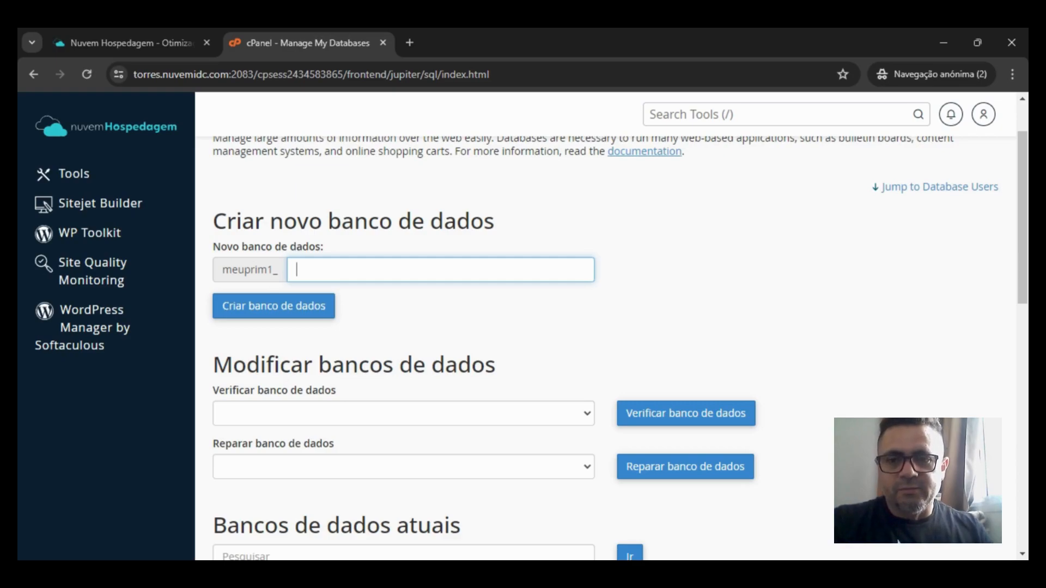
# Step: Create a new database with the name novo after the account prefix and return to the database management page
pyautogui.write('novo')
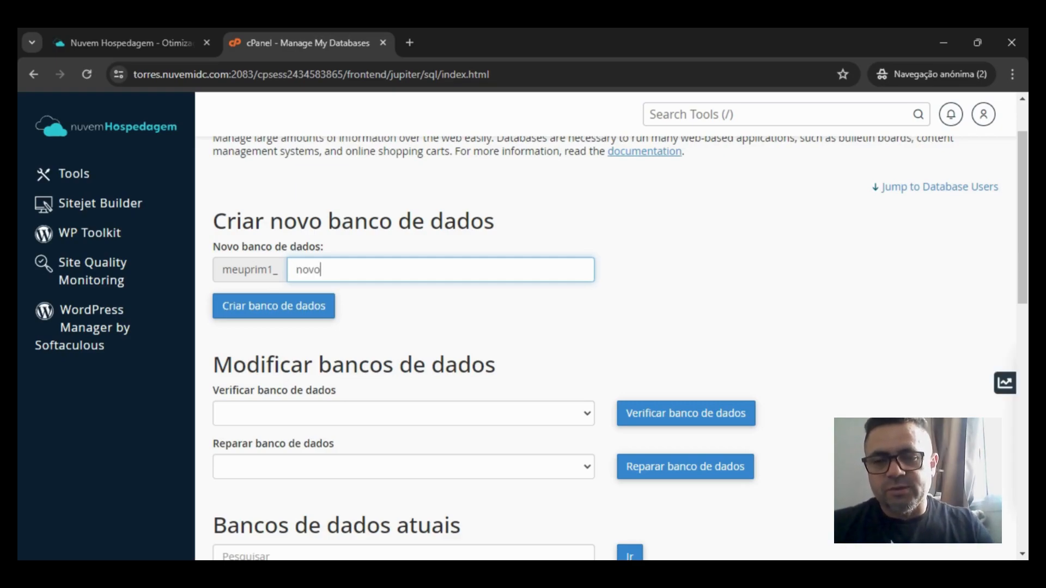
pyautogui.click(270, 308)
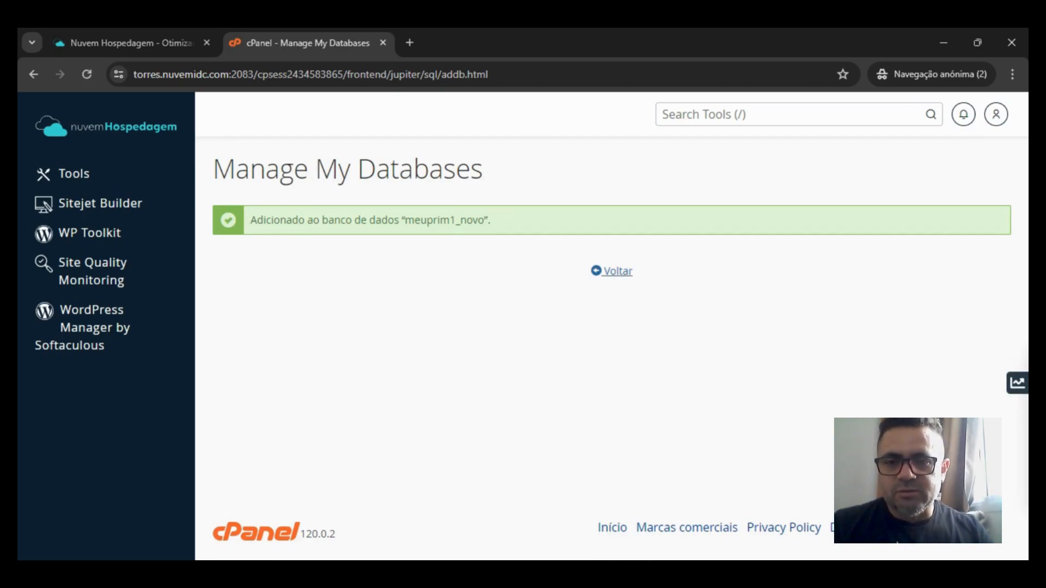
pyautogui.click(617, 272)
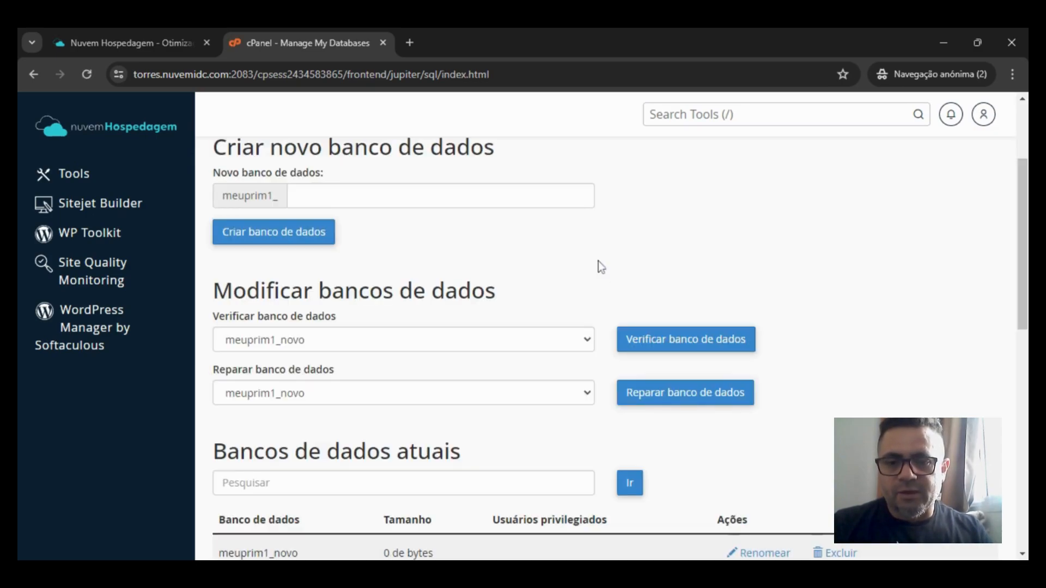
# Step: Fill in the new database user form with the username novo and enter the user's password in both password fields
pyautogui.scroll(-4, 600, 266)
pyautogui.scroll(1, 598, 261)
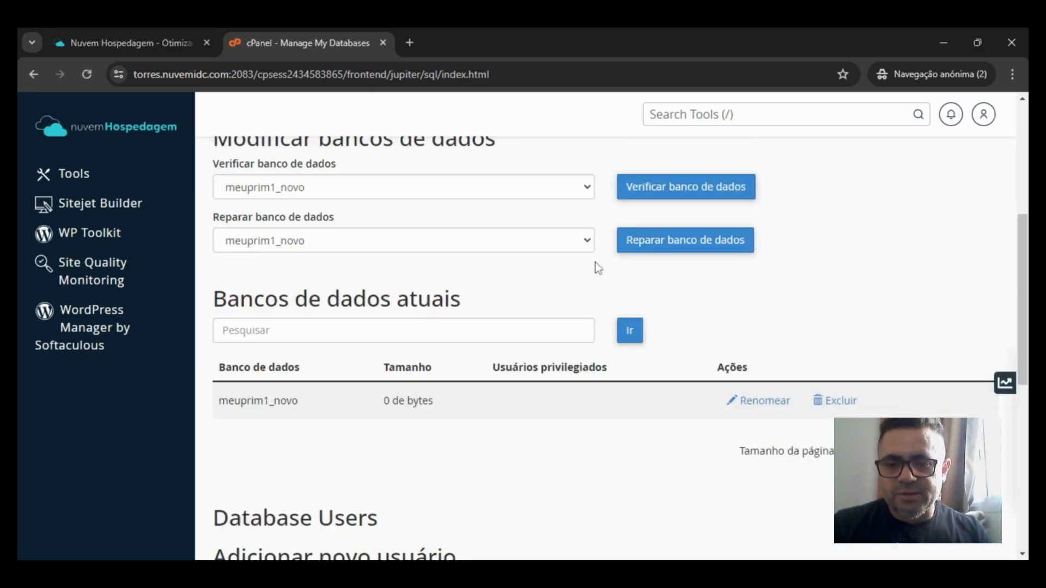
pyautogui.scroll(-5, 599, 268)
pyautogui.click(297, 315)
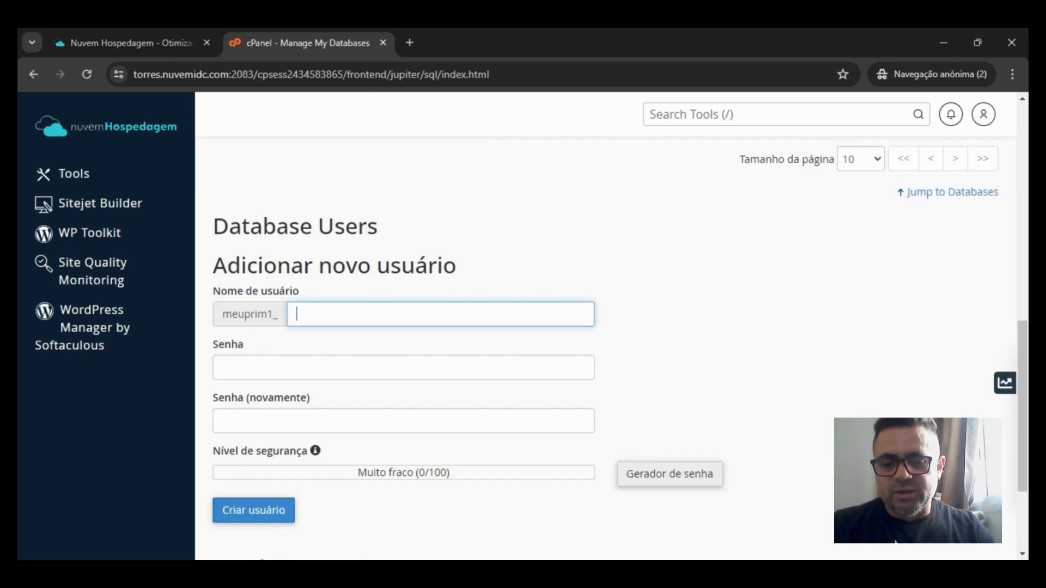
pyautogui.write('novo')
pyautogui.press('Tab')
pyautogui.write('•')
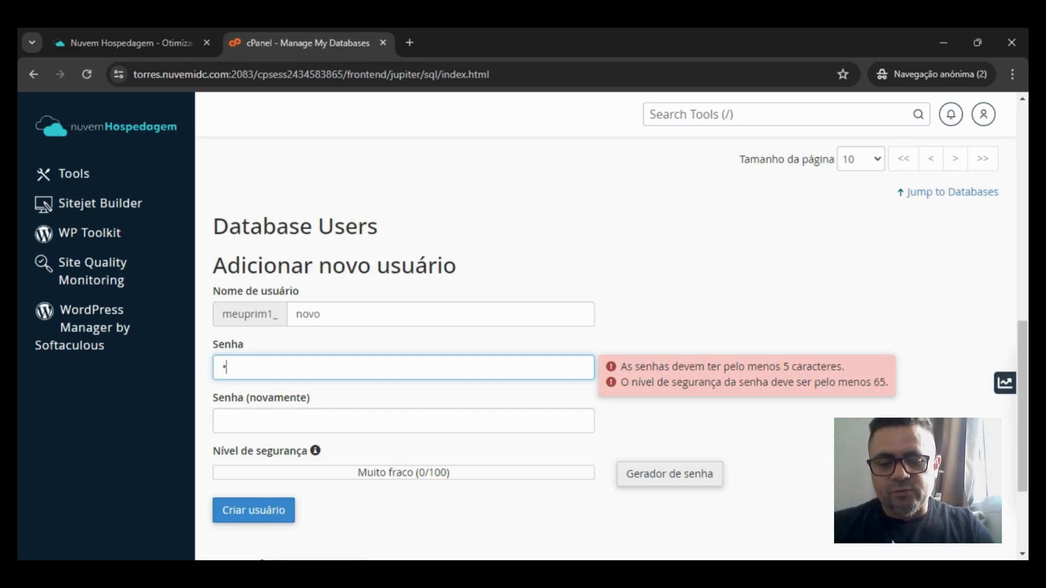
pyautogui.write('••••••••••')
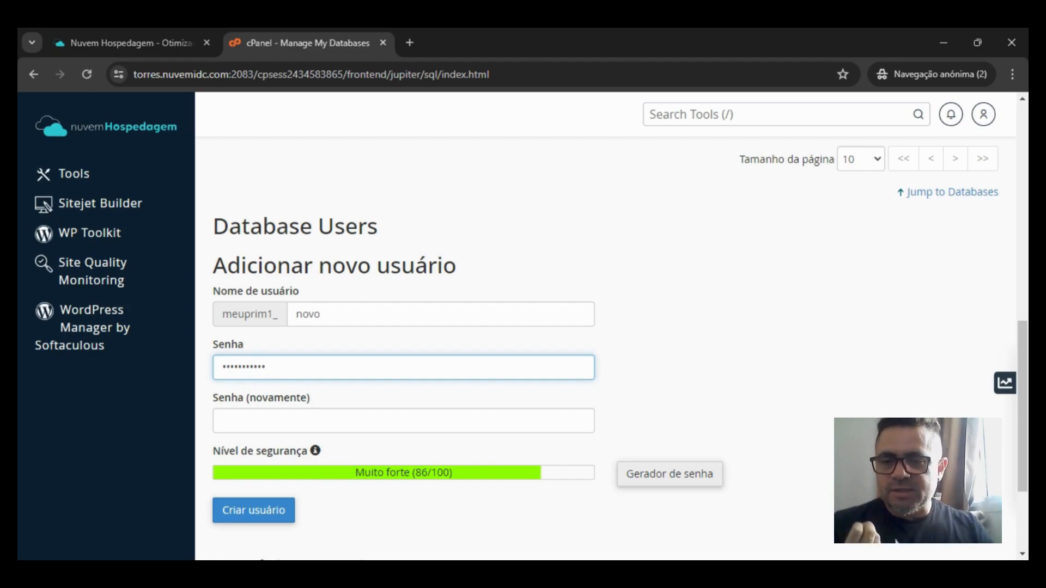
pyautogui.click(404, 421)
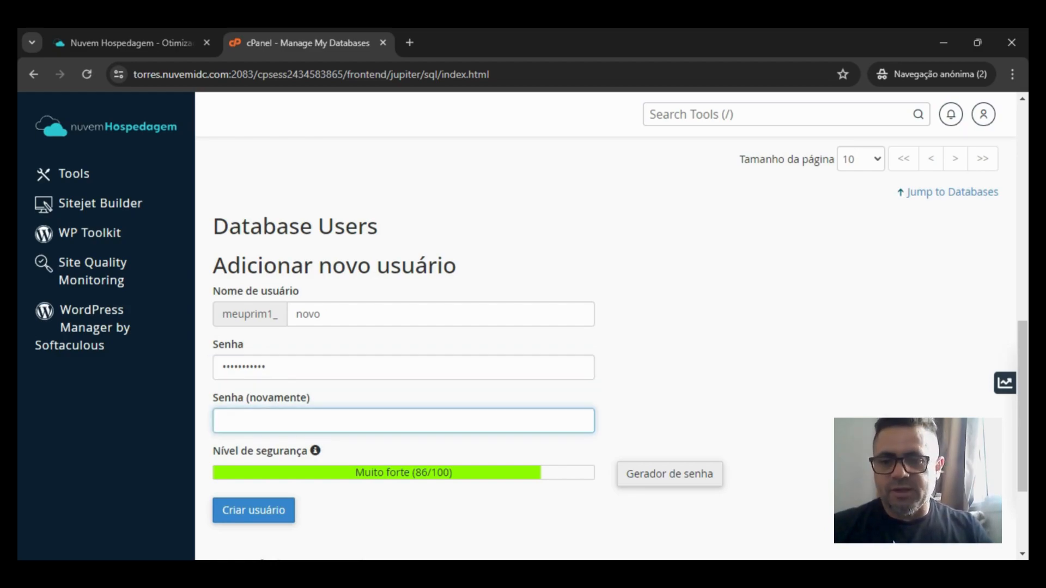
pyautogui.write('•••••••••••')
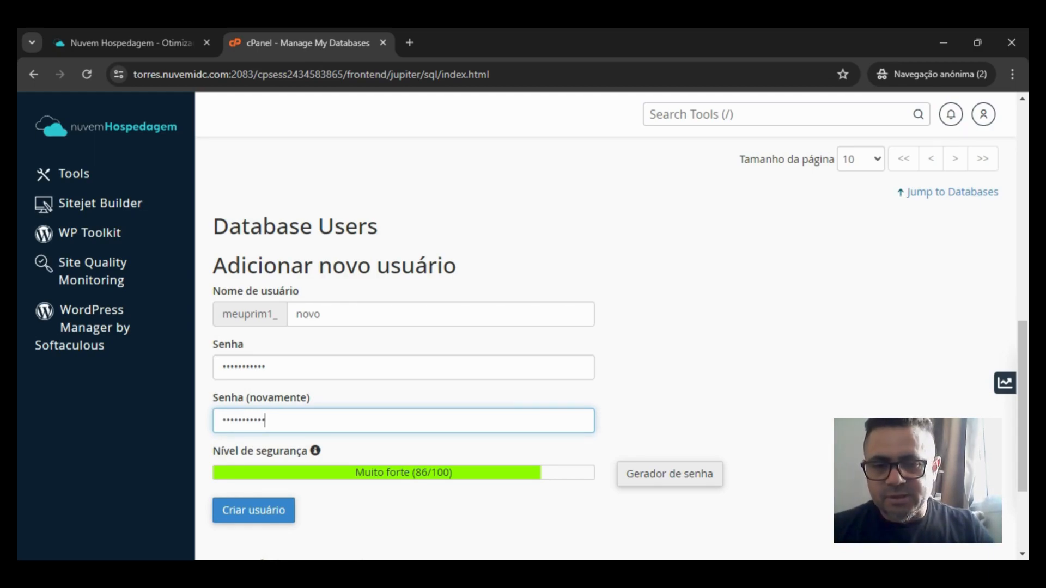
# Step: Submit the new database user and return to the database management page
pyautogui.scroll(-1, 289, 404)
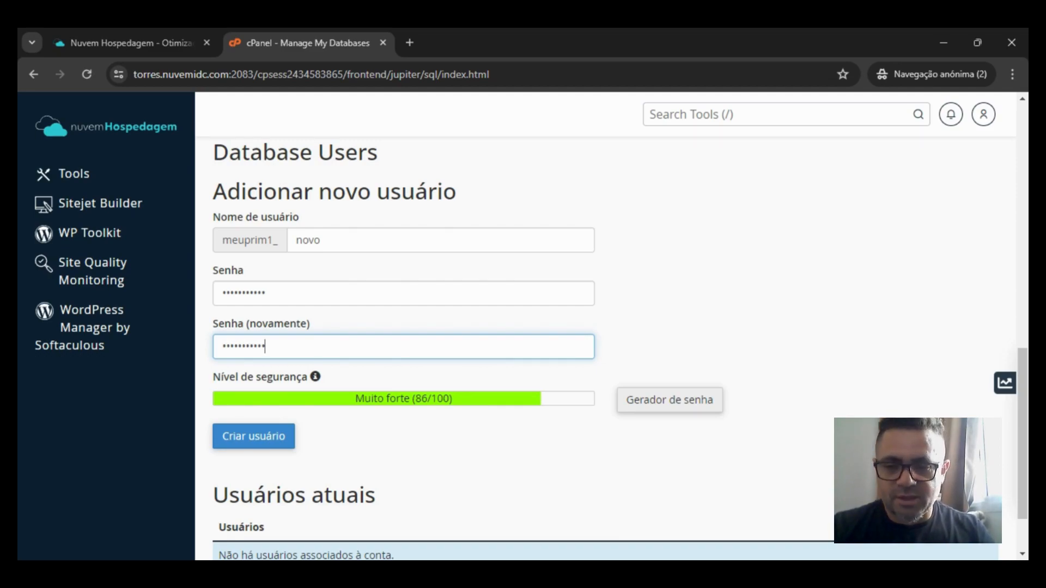
pyautogui.scroll(-2, 360, 385)
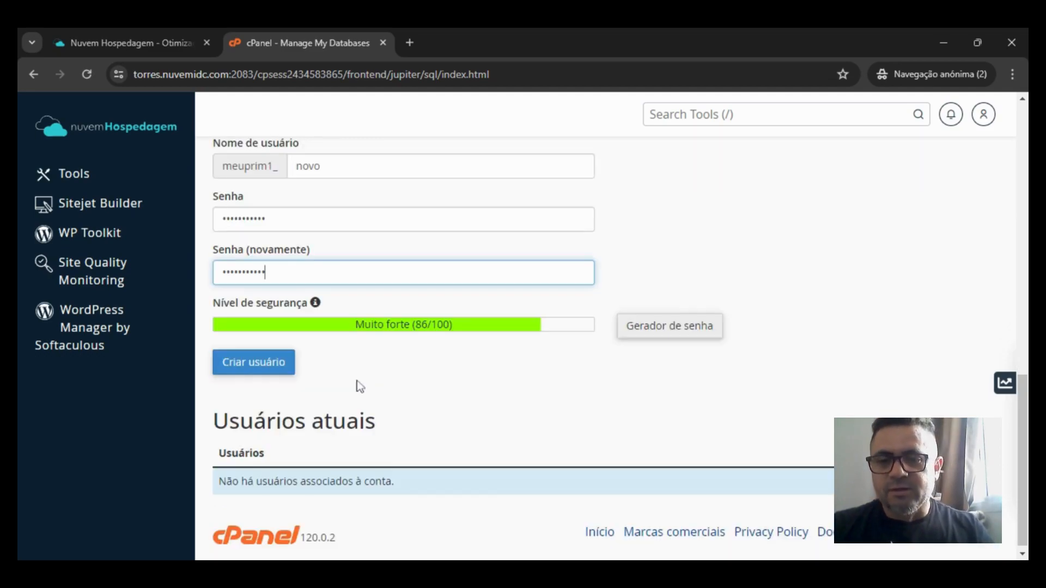
pyautogui.click(248, 370)
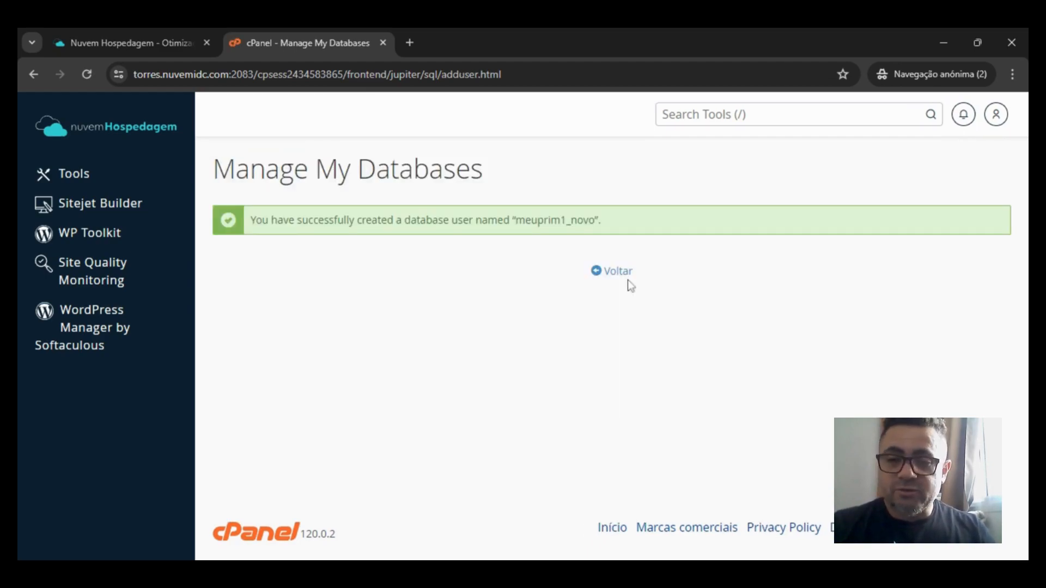
pyautogui.click(615, 273)
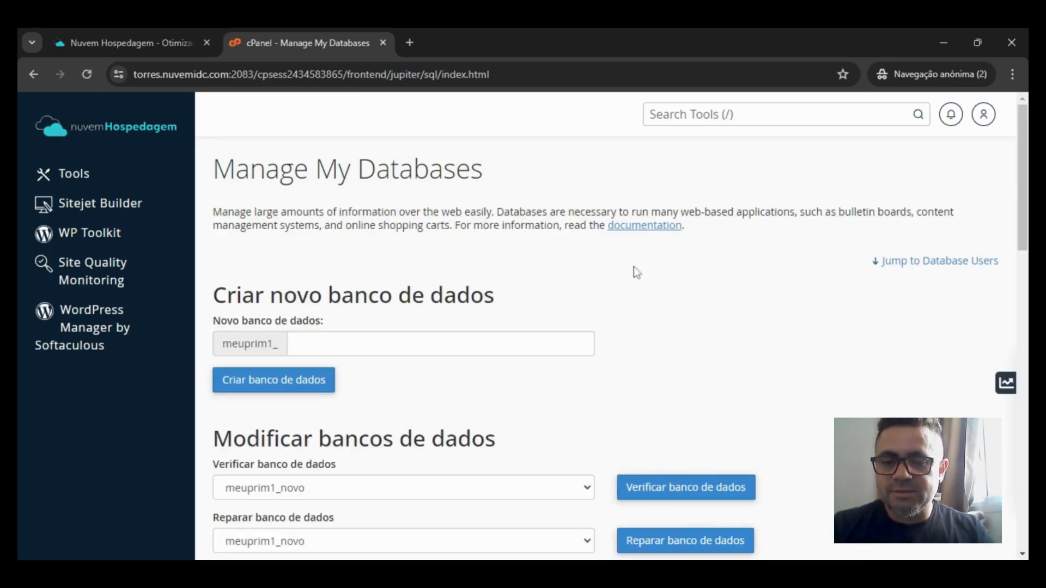
# Step: Add the user meuprim1_novo to the database meuprim1_novo
pyautogui.scroll(-5, 636, 271)
pyautogui.scroll(-1, 635, 270)
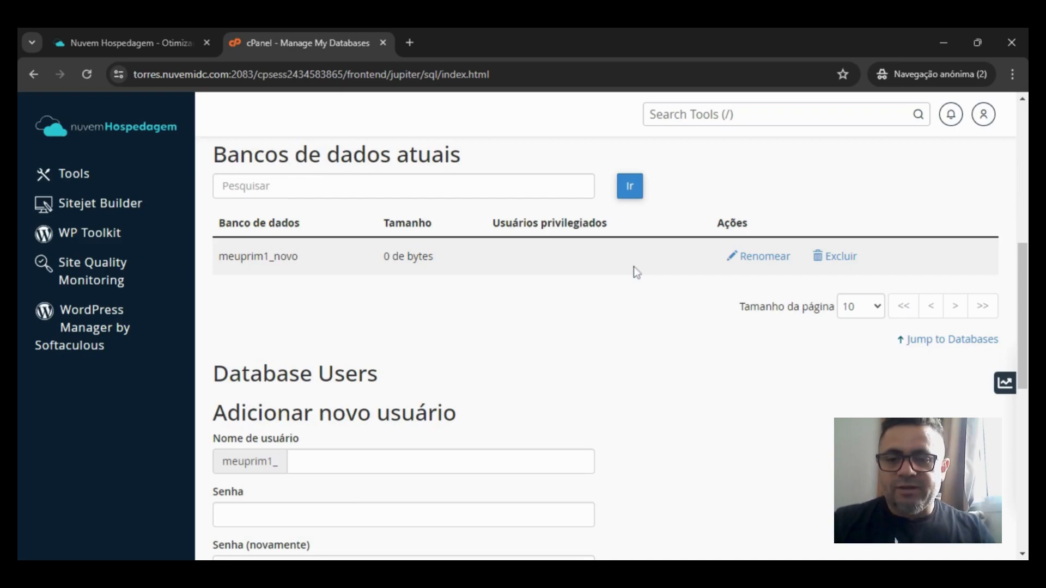
pyautogui.scroll(-3, 633, 267)
pyautogui.scroll(-4, 636, 271)
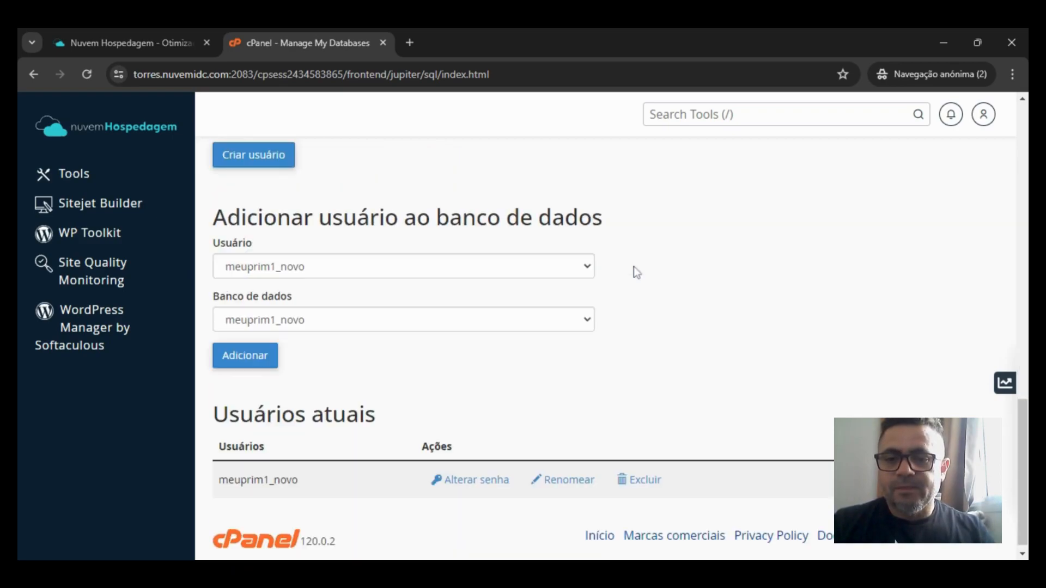
pyautogui.scroll(-1, 634, 266)
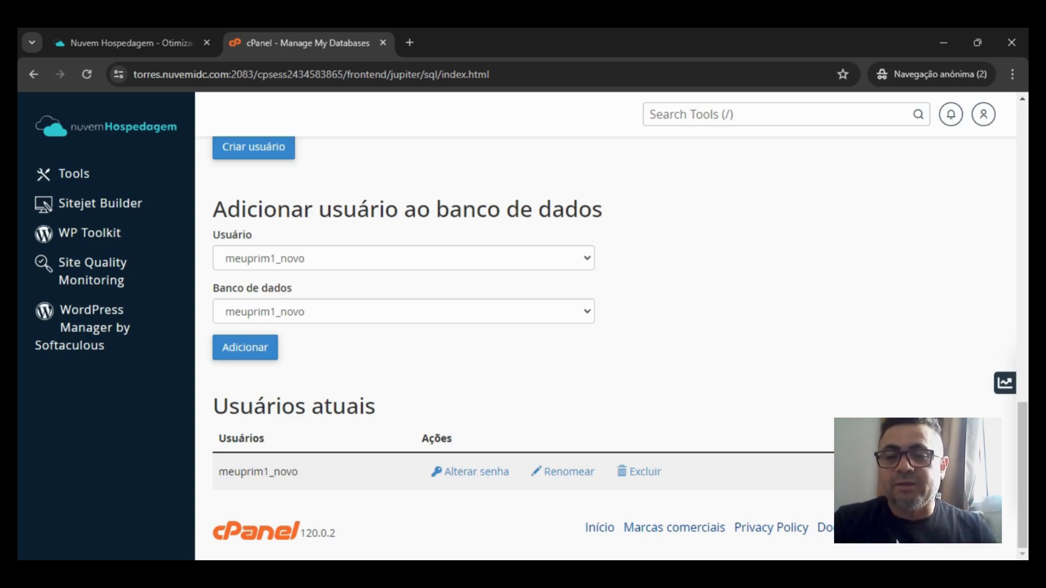
pyautogui.click(563, 267)
pyautogui.click(480, 314)
pyautogui.click(567, 283)
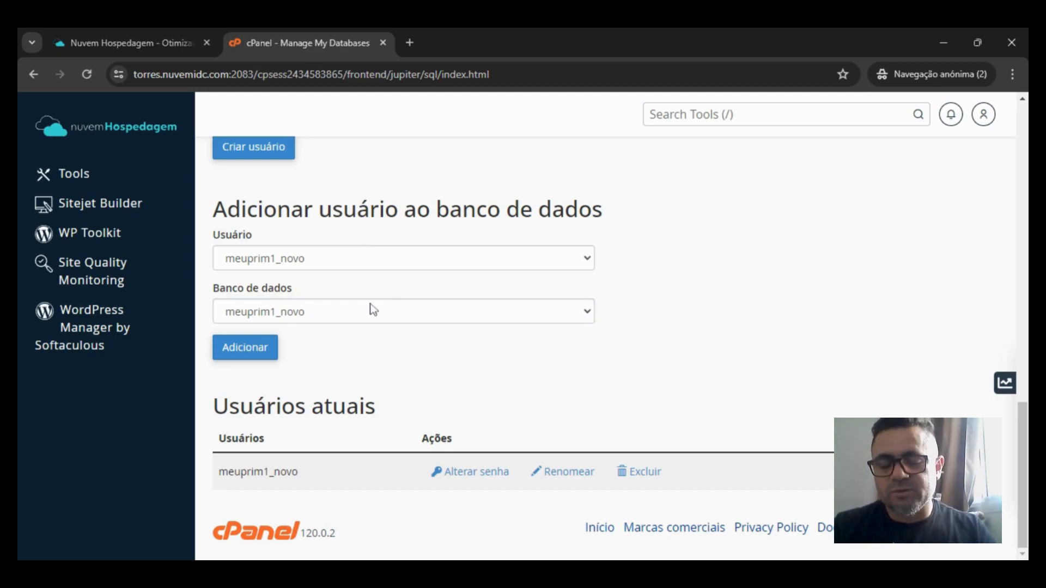
pyautogui.click(408, 265)
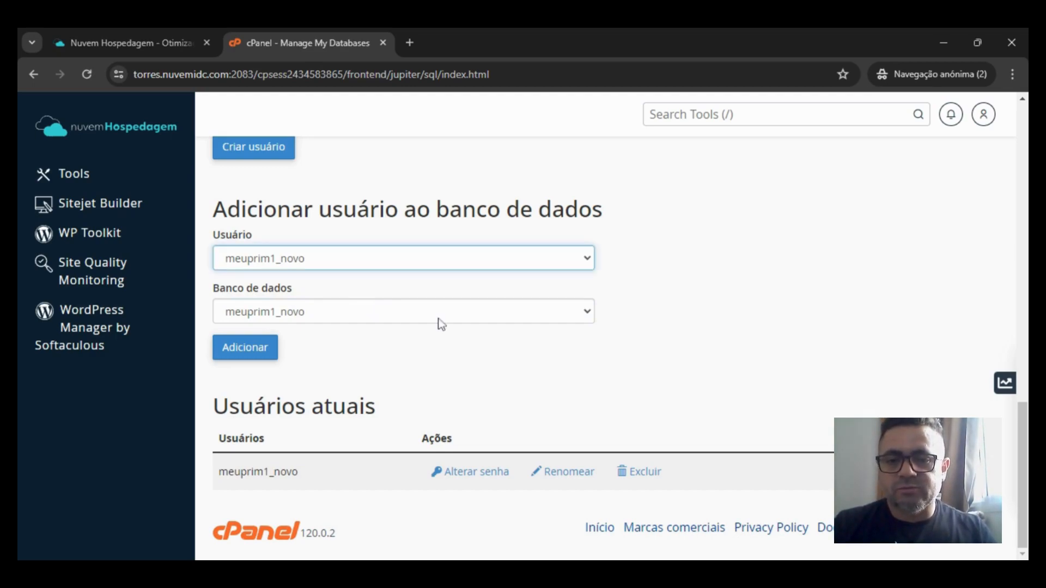
pyautogui.click(534, 318)
pyautogui.click(768, 265)
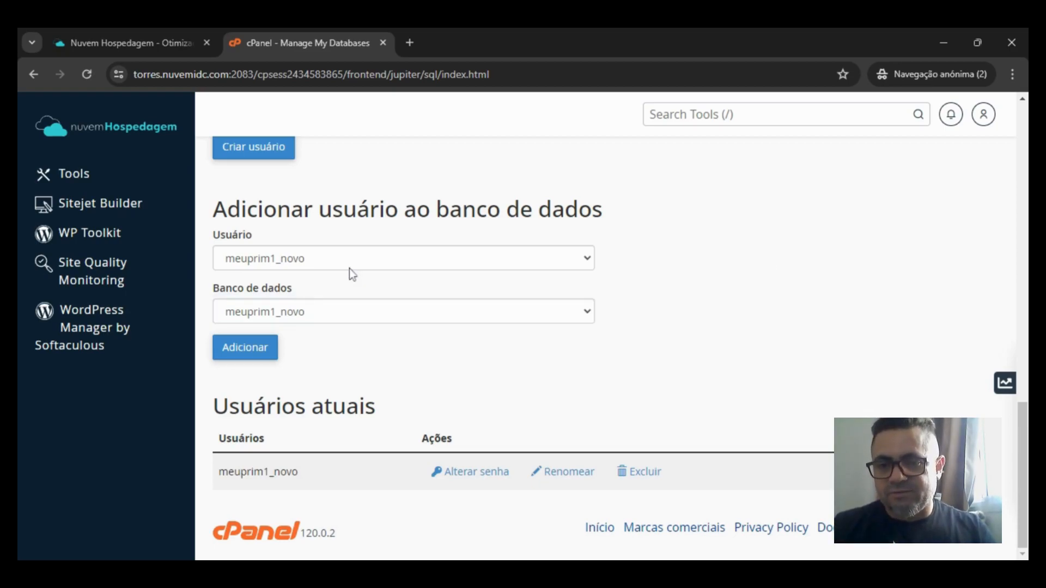
pyautogui.click(261, 359)
# Step: Grant the user all privileges on the database and save the changes
pyautogui.scroll(-1, 388, 295)
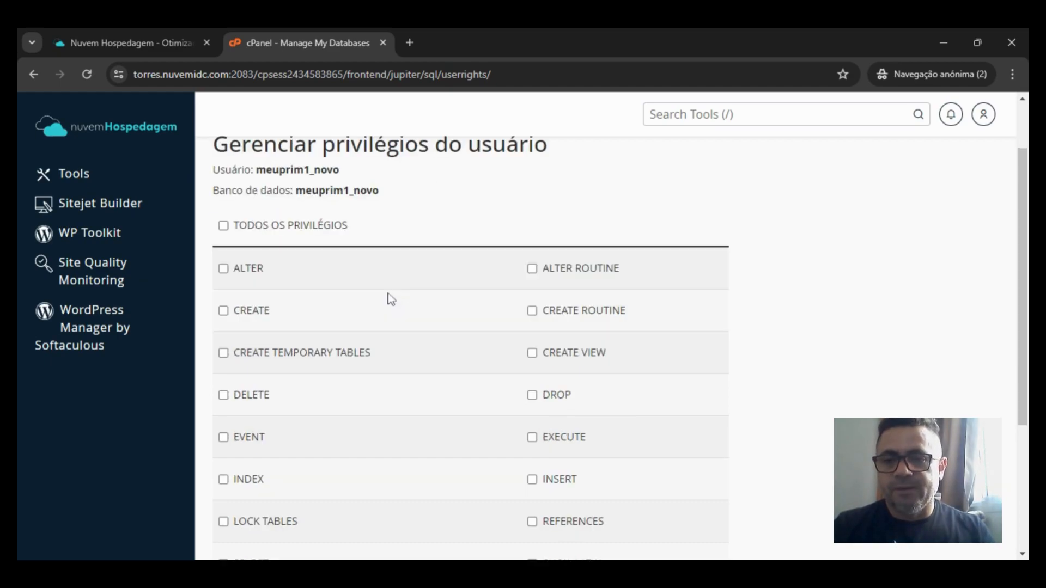
pyautogui.click(224, 226)
pyautogui.scroll(-2, 363, 242)
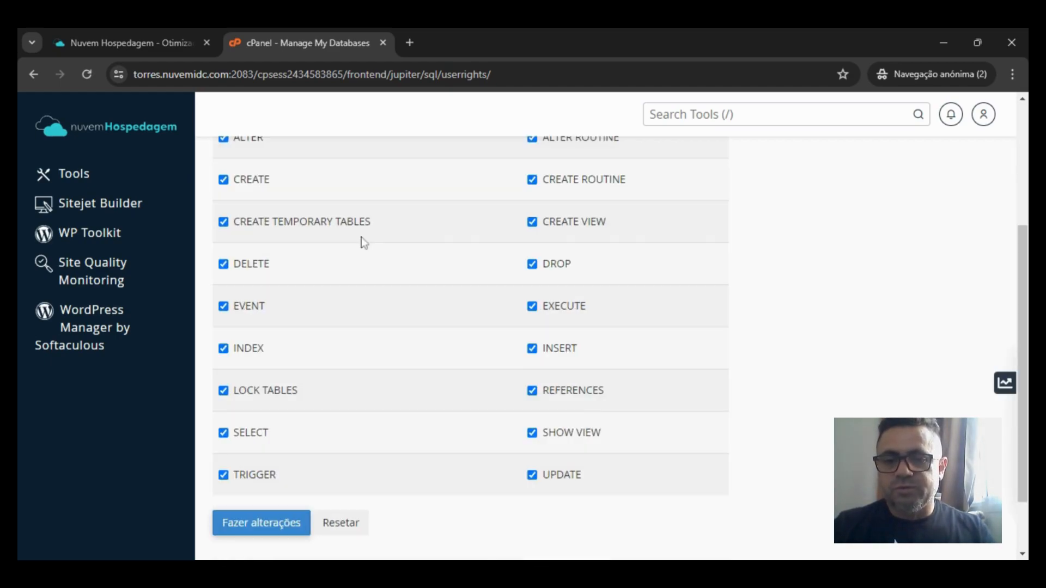
pyautogui.scroll(-1, 364, 242)
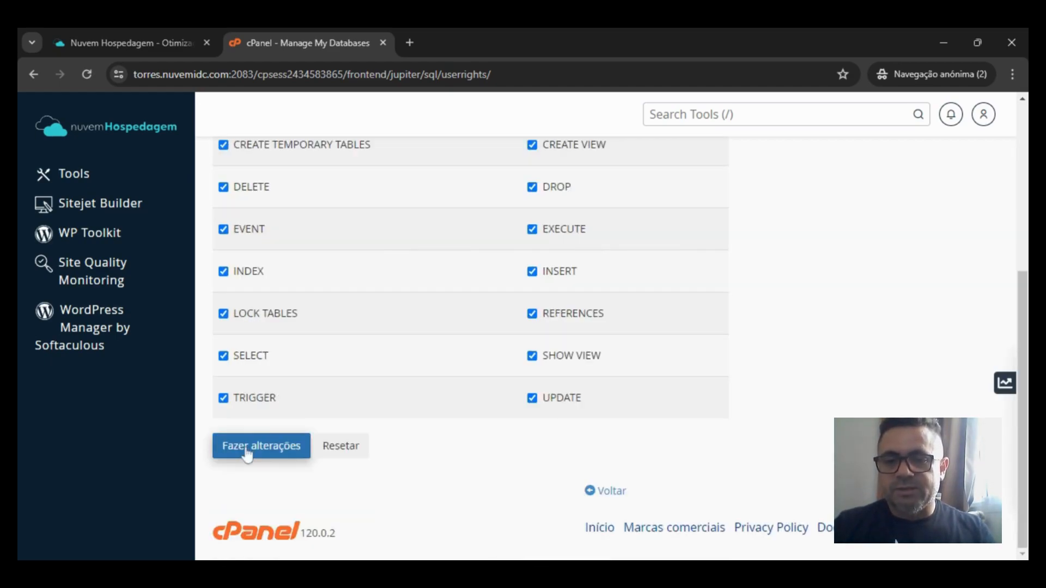
pyautogui.scroll(3, 400, 384)
pyautogui.scroll(-3, 397, 381)
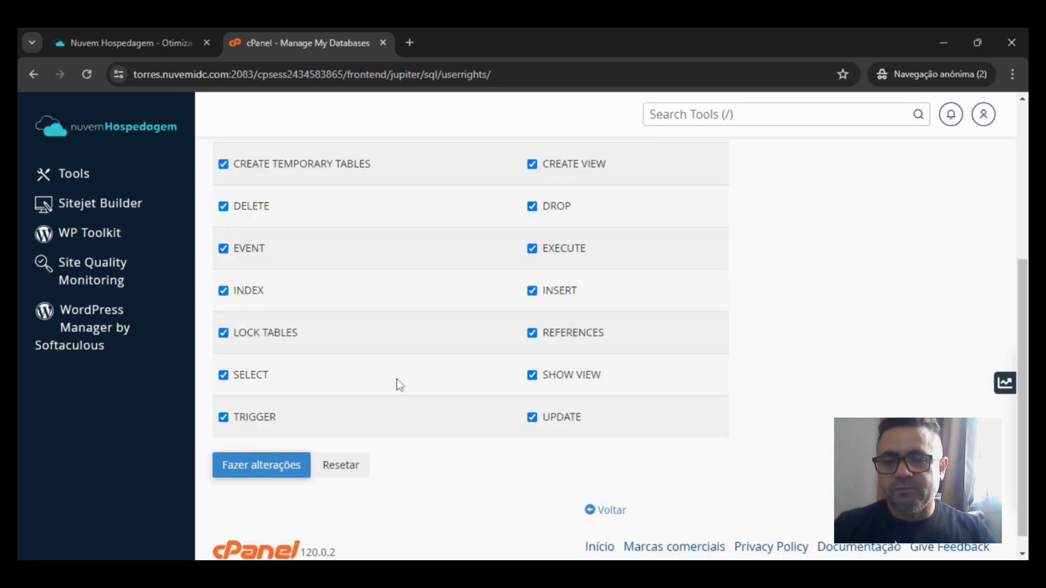
pyautogui.scroll(-1, 397, 382)
pyautogui.click(255, 447)
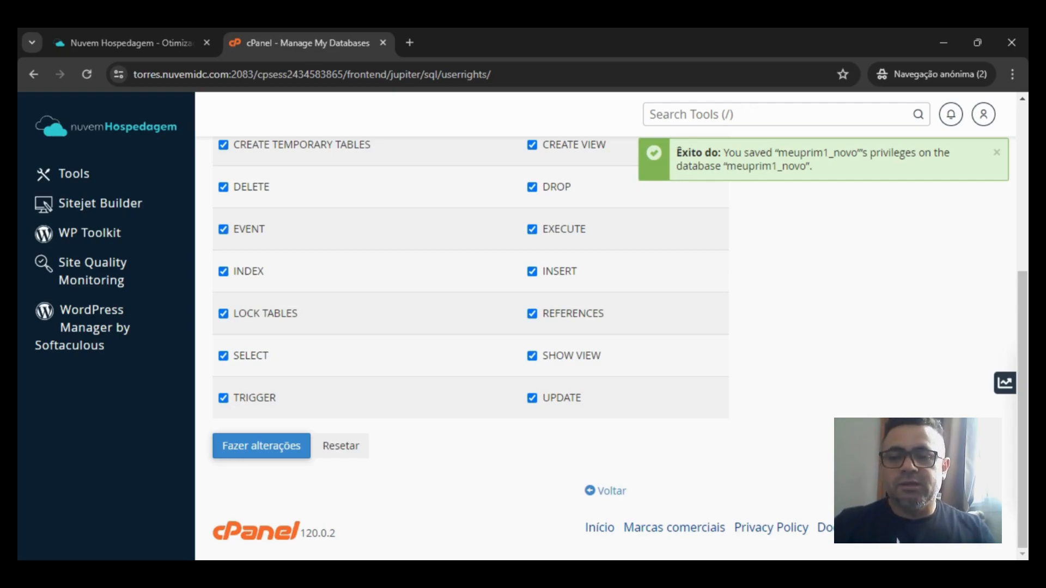
pyautogui.scroll(5, 627, 313)
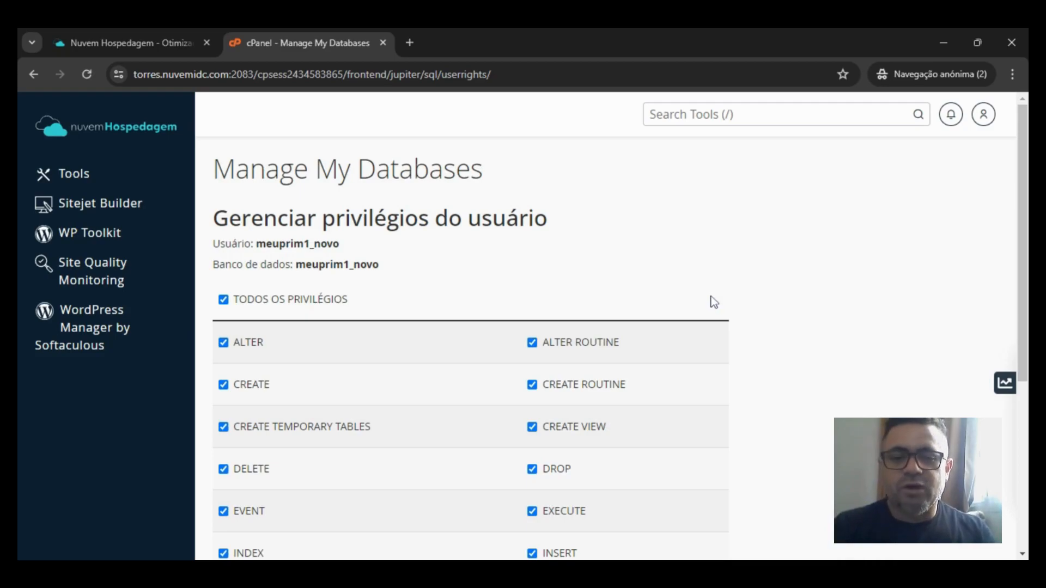
pyautogui.scroll(-1, 714, 302)
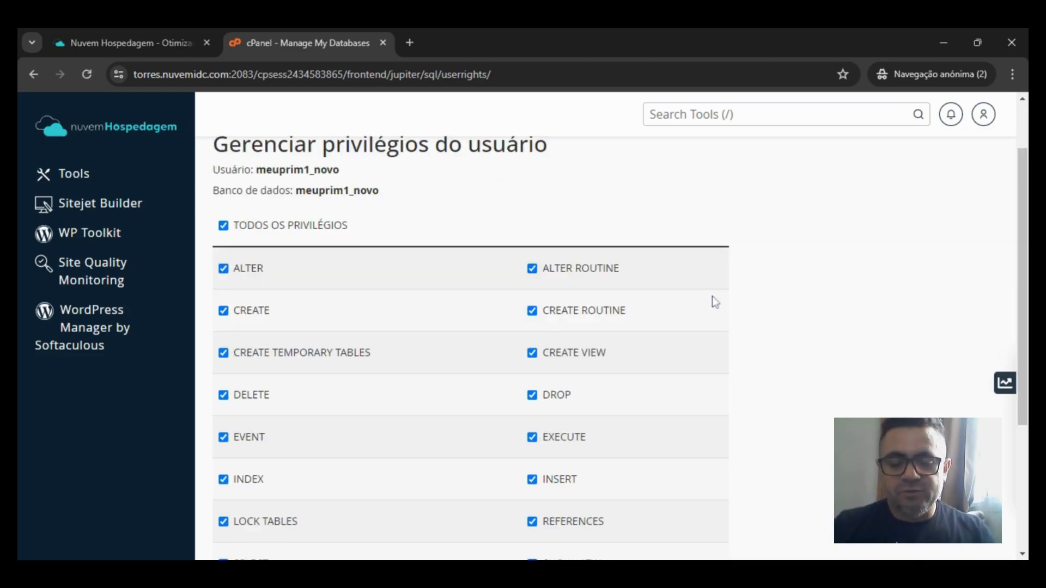